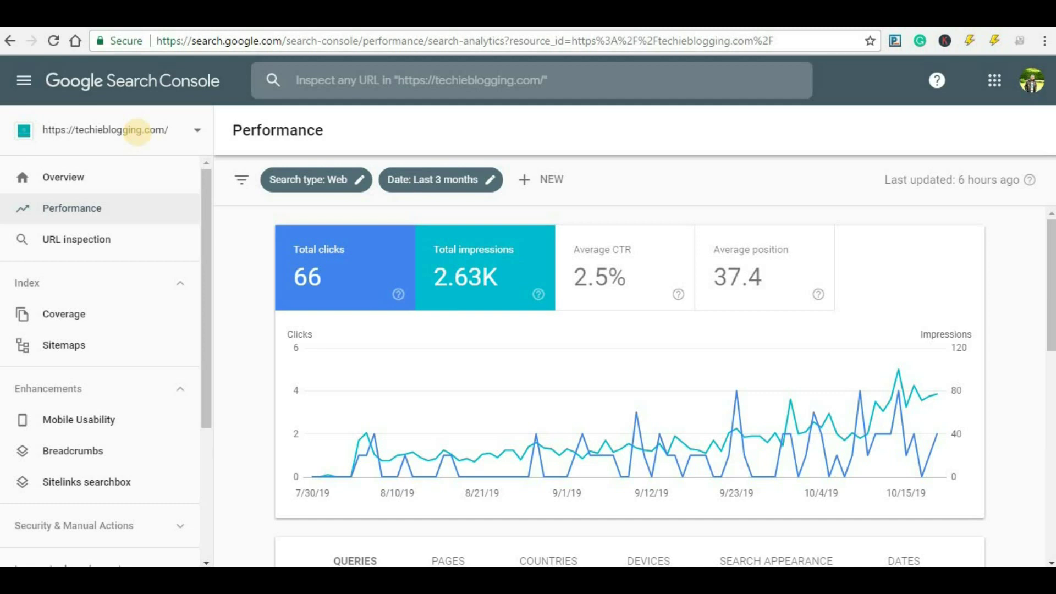
{"action": "left_click", "coordinate": [73, 215]}
{"action": "left_click", "coordinate": [403, 274]}
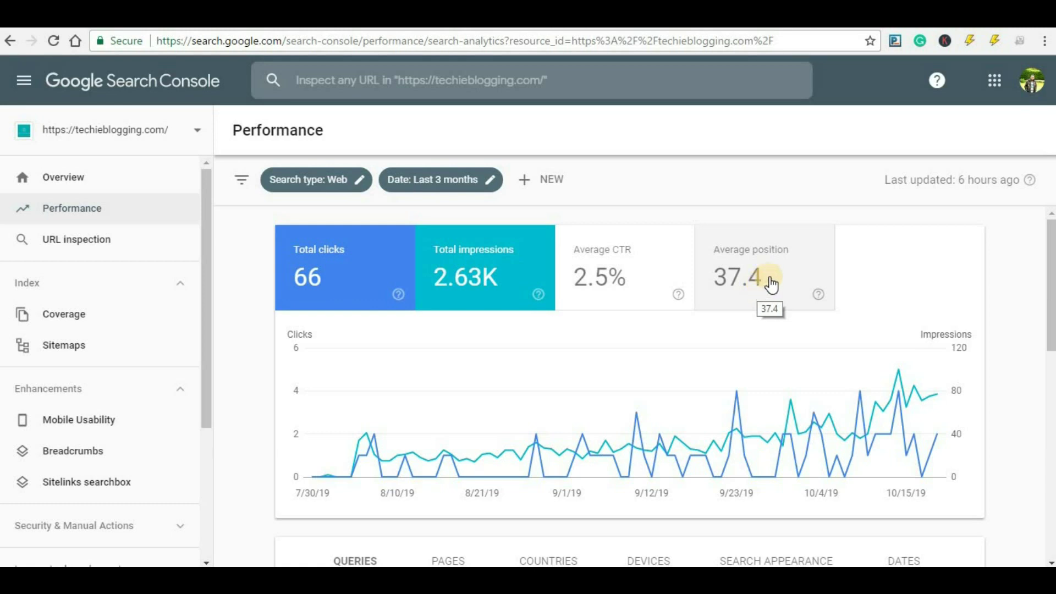
Turn on Average position in the Performance chart and scroll down to the Queries table.
{"action": "left_click", "coordinate": [755, 274]}
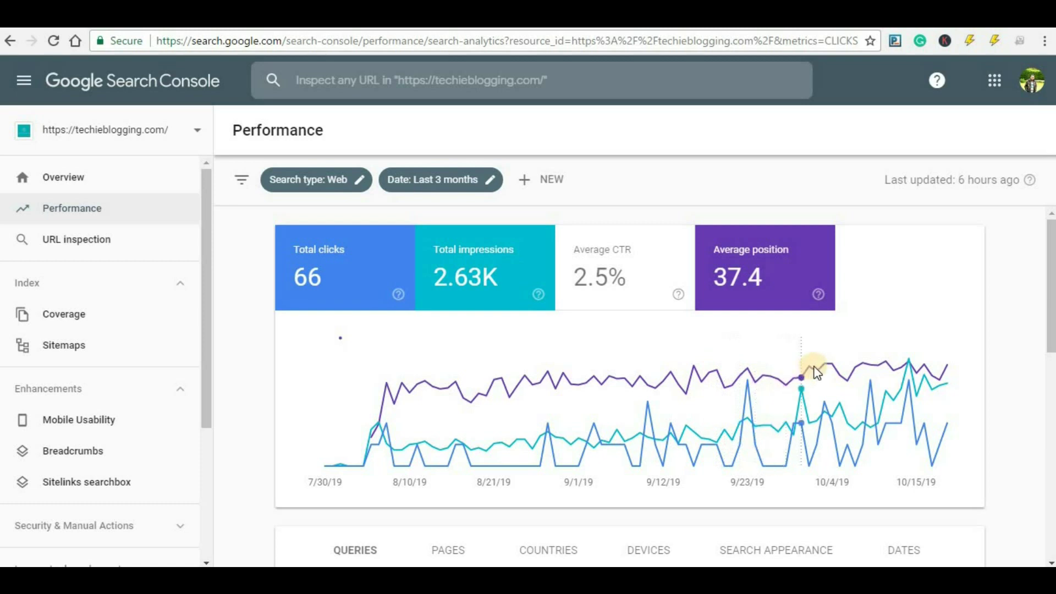
{"action": "mouse_move", "coordinate": [850, 377]}
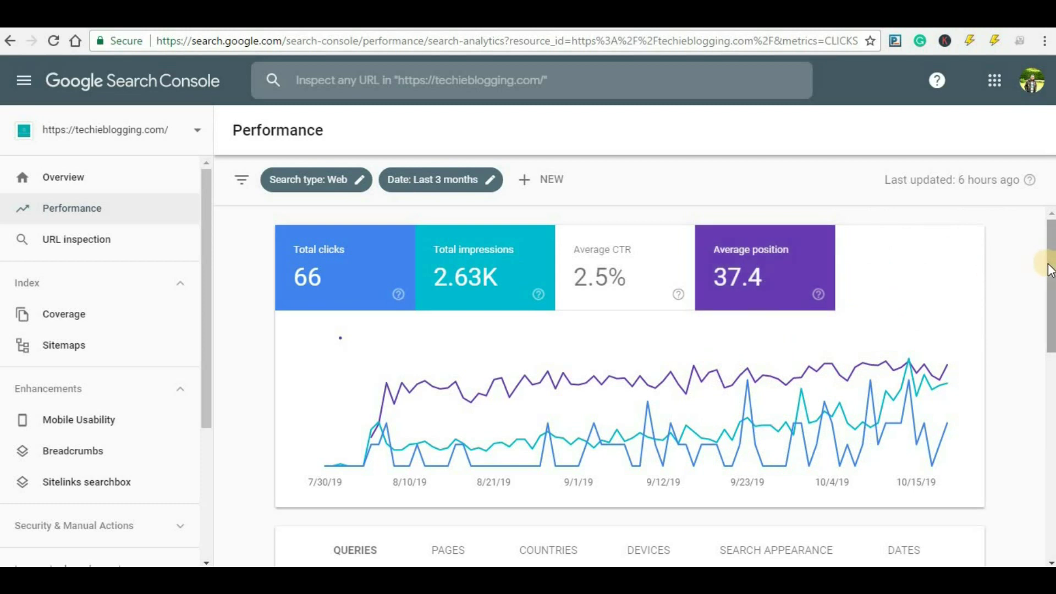
{"action": "left_click_drag", "start_coordinate": [1051, 269], "coordinate": [1051, 421]}
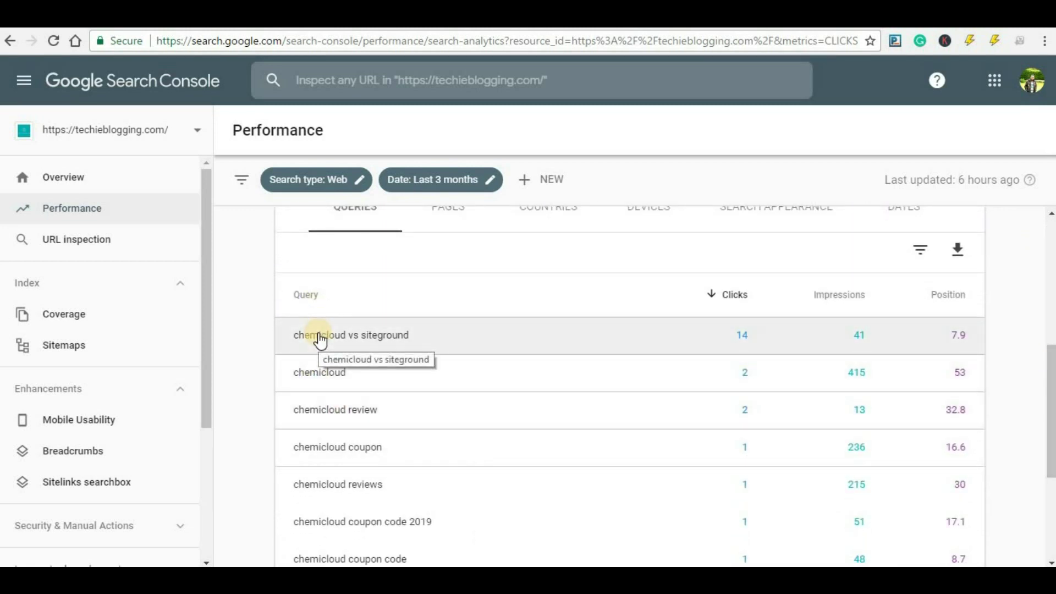
{"action": "left_click_drag", "start_coordinate": [1044, 345], "coordinate": [1038, 304]}
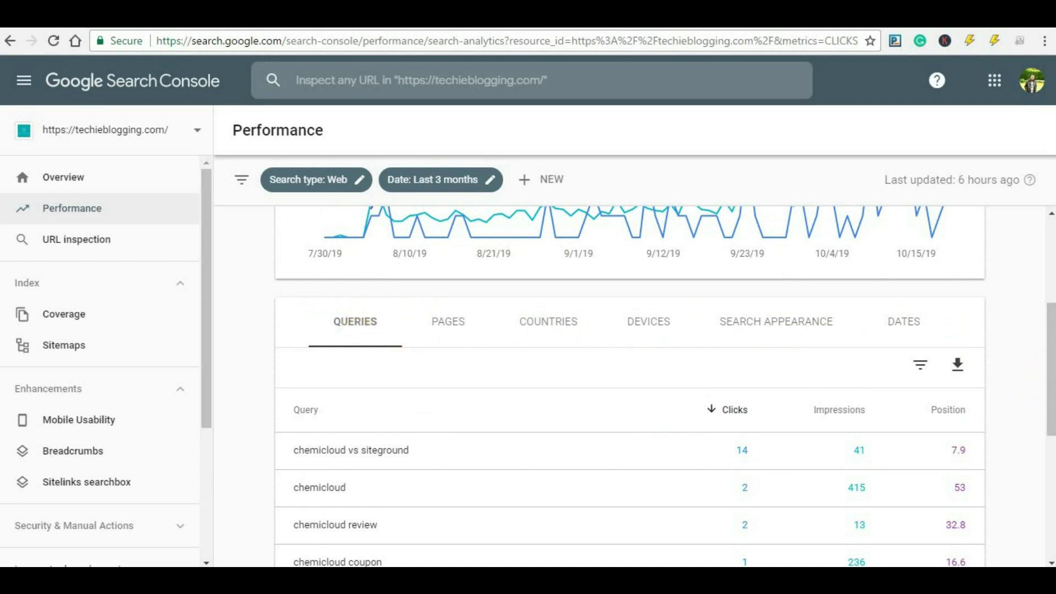
{"action": "scroll", "coordinate": [1051, 352], "scroll_direction": "down", "scroll_amount": 3}
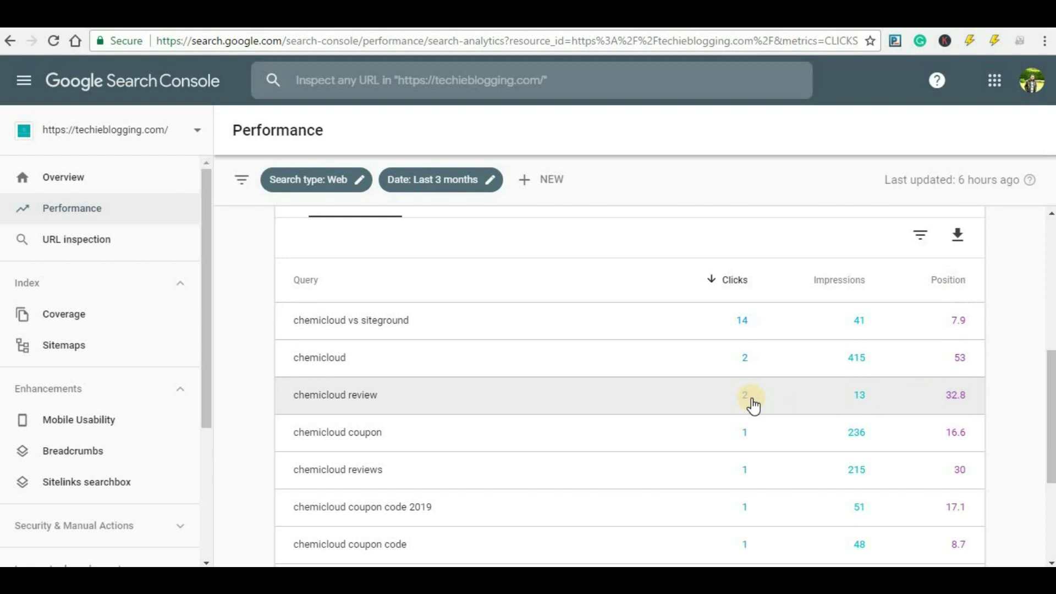
Filter to the 'chemicloud review' query and list its three pages, led by chemicloud-reviews-best-web-hosting.
{"action": "left_click", "coordinate": [375, 395]}
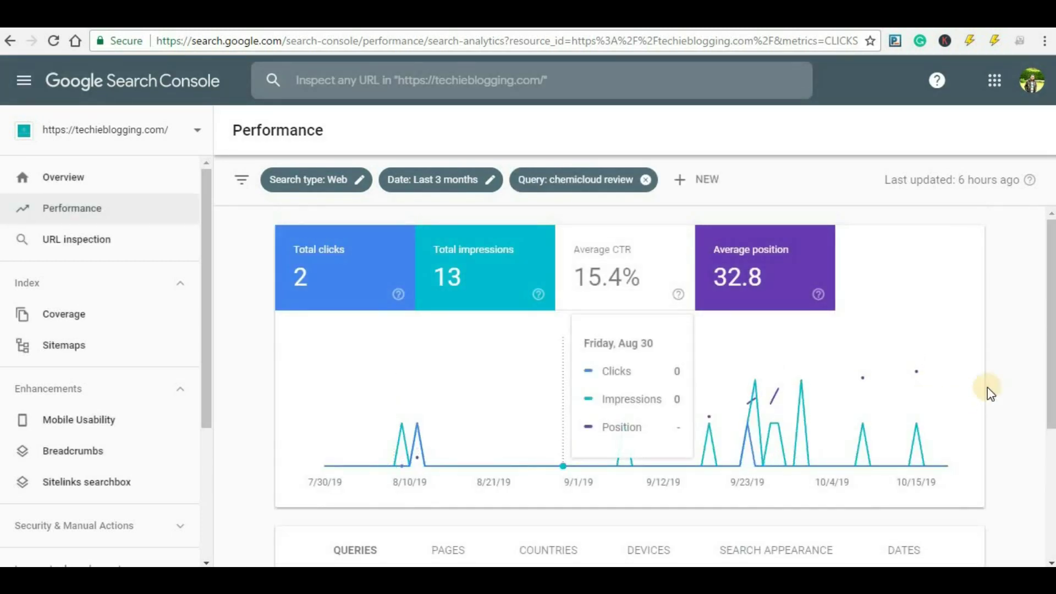
{"action": "left_click_drag", "start_coordinate": [1051, 329], "coordinate": [1052, 335]}
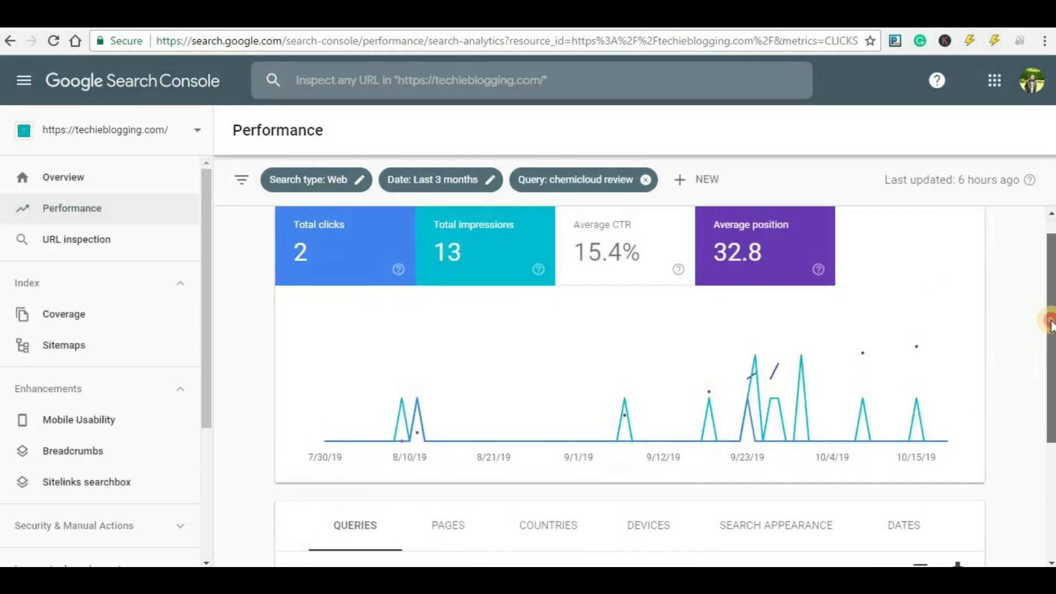
{"action": "scroll", "coordinate": [420, 435], "scroll_direction": "down", "scroll_amount": 4}
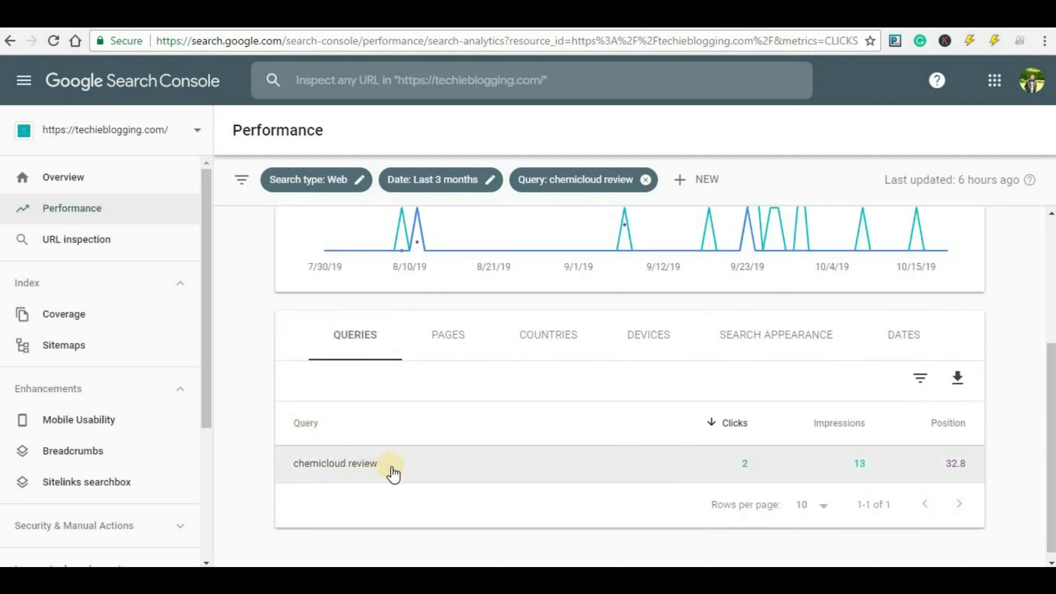
{"action": "left_click_drag", "start_coordinate": [1052, 476], "coordinate": [1051, 482]}
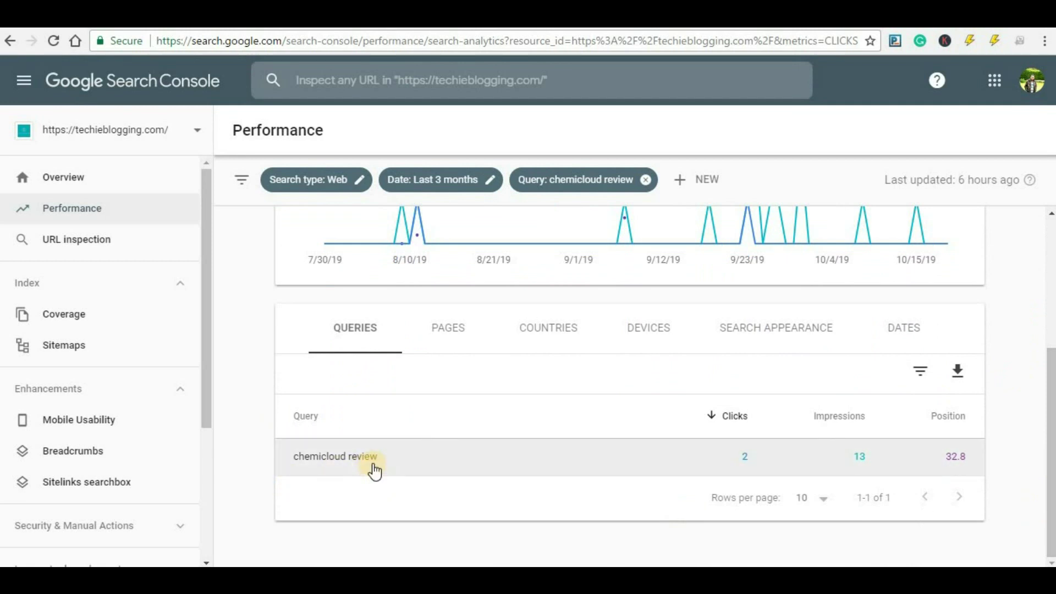
{"action": "left_click", "coordinate": [447, 332]}
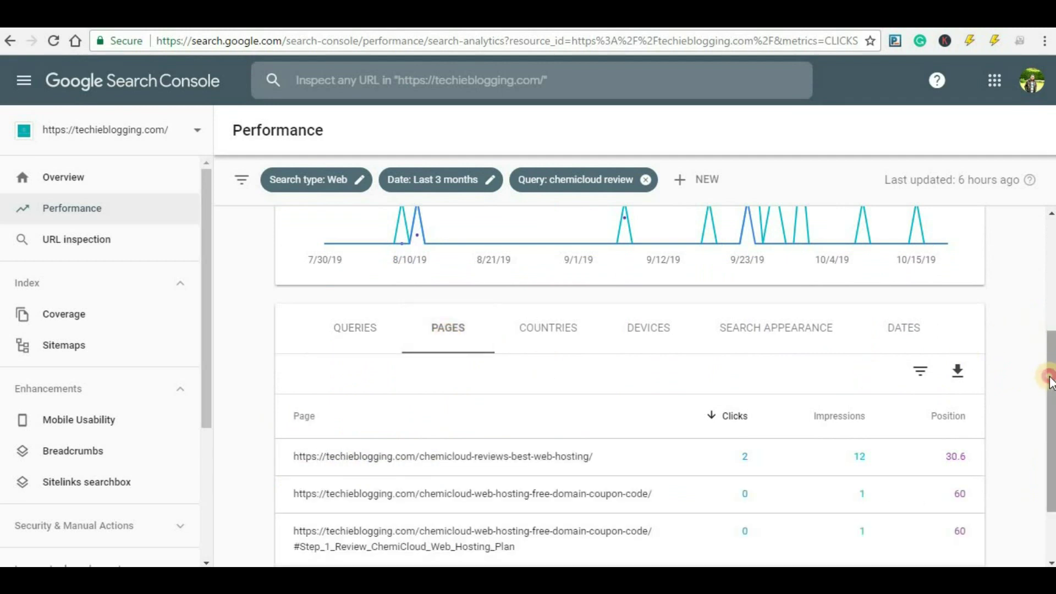
{"action": "left_click_drag", "start_coordinate": [1048, 379], "coordinate": [1045, 417]}
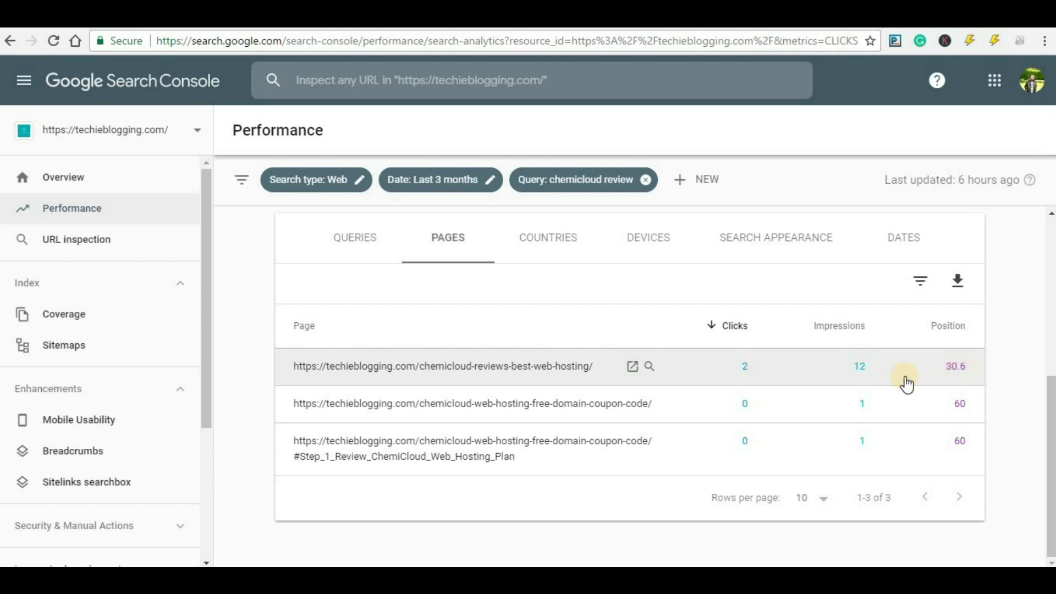
Show the 'chemicloud review' results by country, led by India at position 36.
{"action": "left_click", "coordinate": [547, 250]}
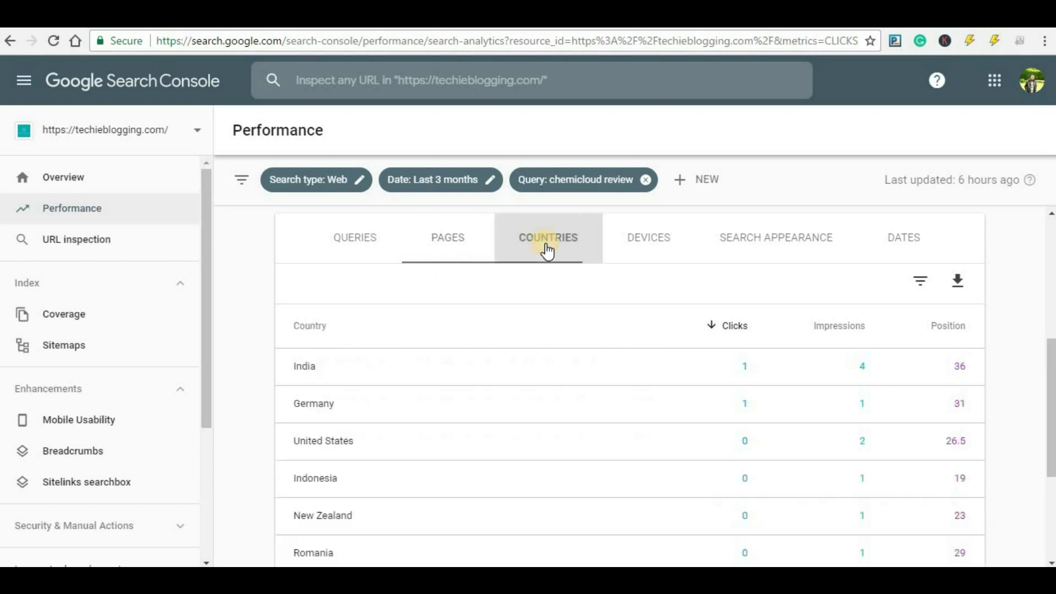
{"action": "left_click_drag", "start_coordinate": [1052, 363], "coordinate": [1052, 392]}
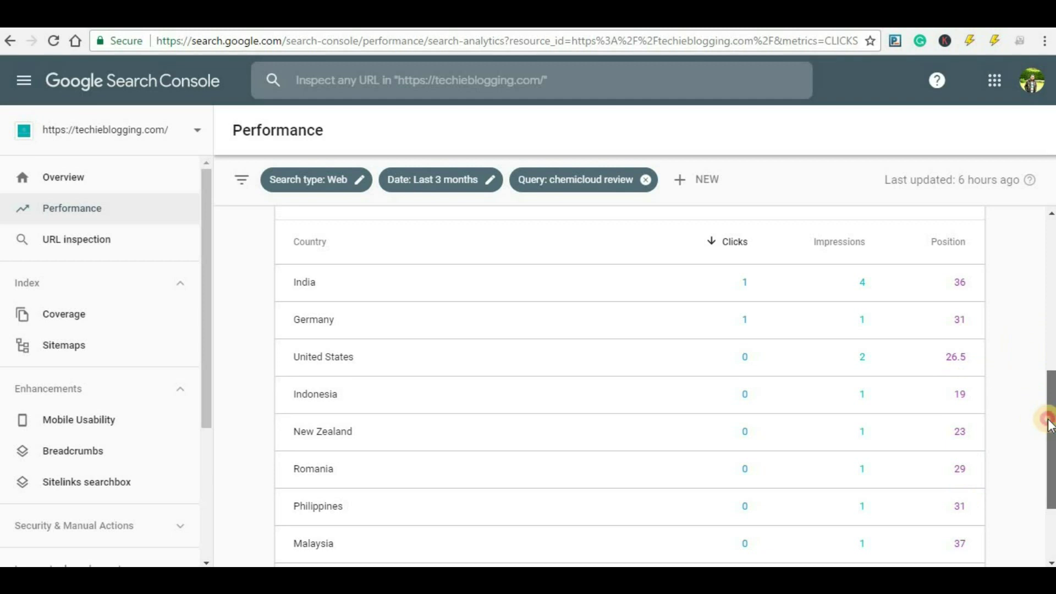
{"action": "left_click_drag", "start_coordinate": [1049, 425], "coordinate": [1051, 419]}
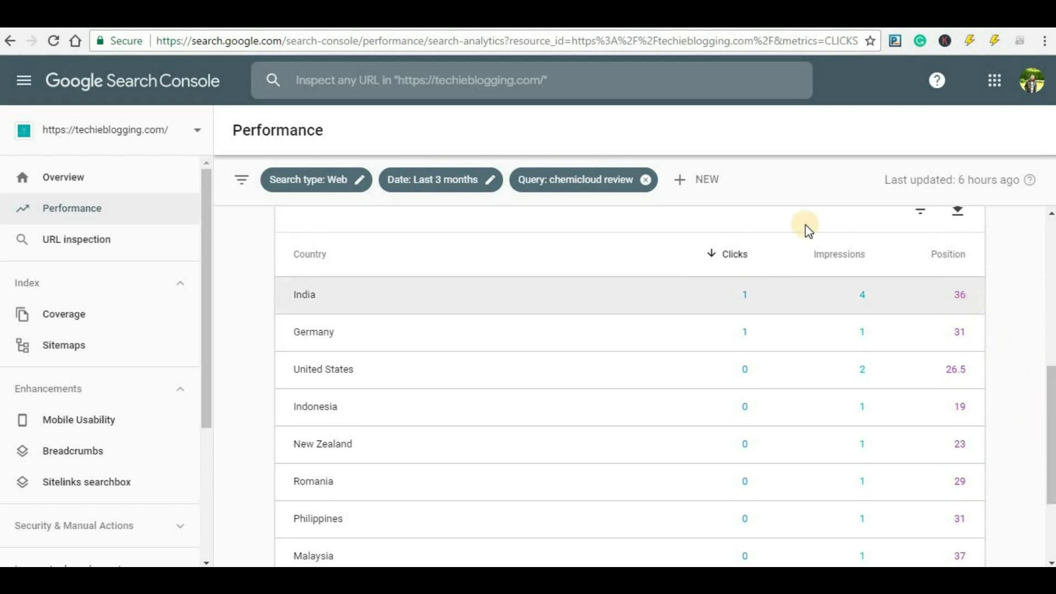
Rerun the 'chemicloud review' search in Google.
{"action": "left_click", "coordinate": [380, 16]}
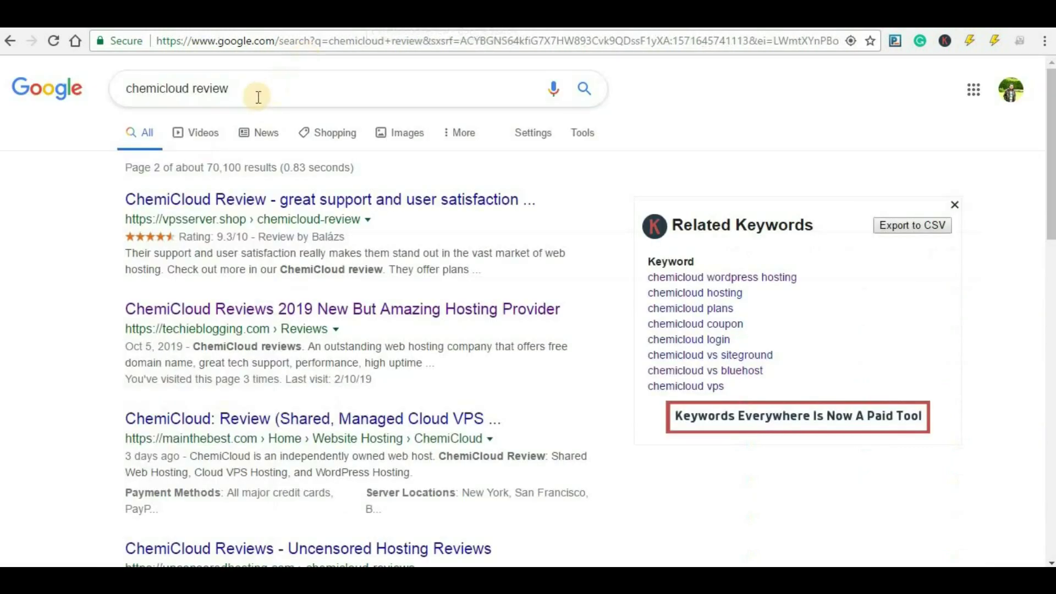
{"action": "left_click", "coordinate": [254, 97]}
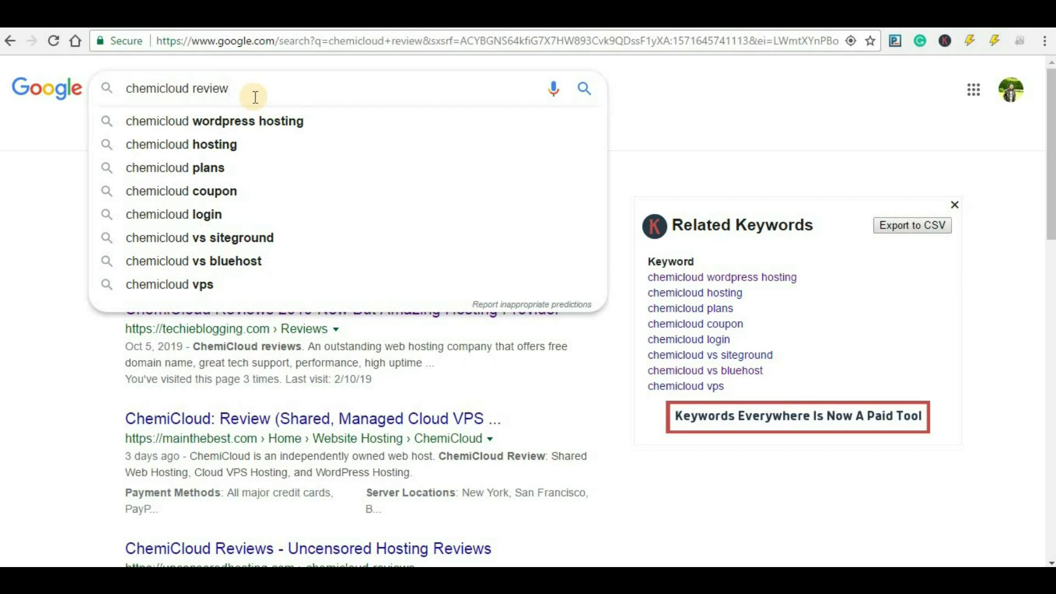
{"action": "key", "text": "Return"}
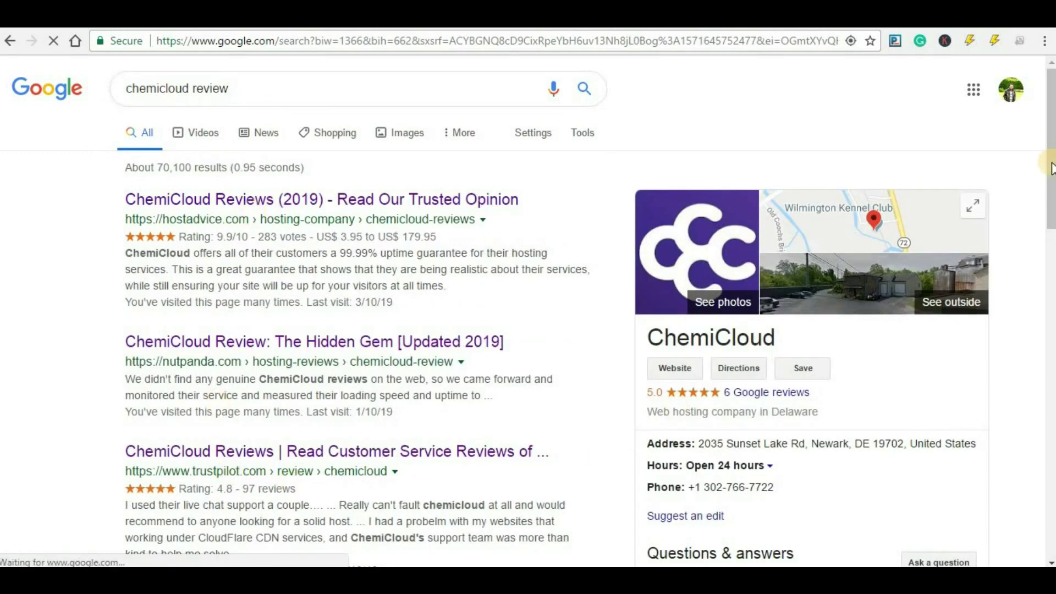
Scroll the results to find techieblogging.com's ChemiCloud review listed second on page 2.
{"action": "left_click_drag", "start_coordinate": [1052, 168], "coordinate": [1050, 404]}
{"action": "scroll", "coordinate": [355, 305], "scroll_direction": "down", "scroll_amount": 7}
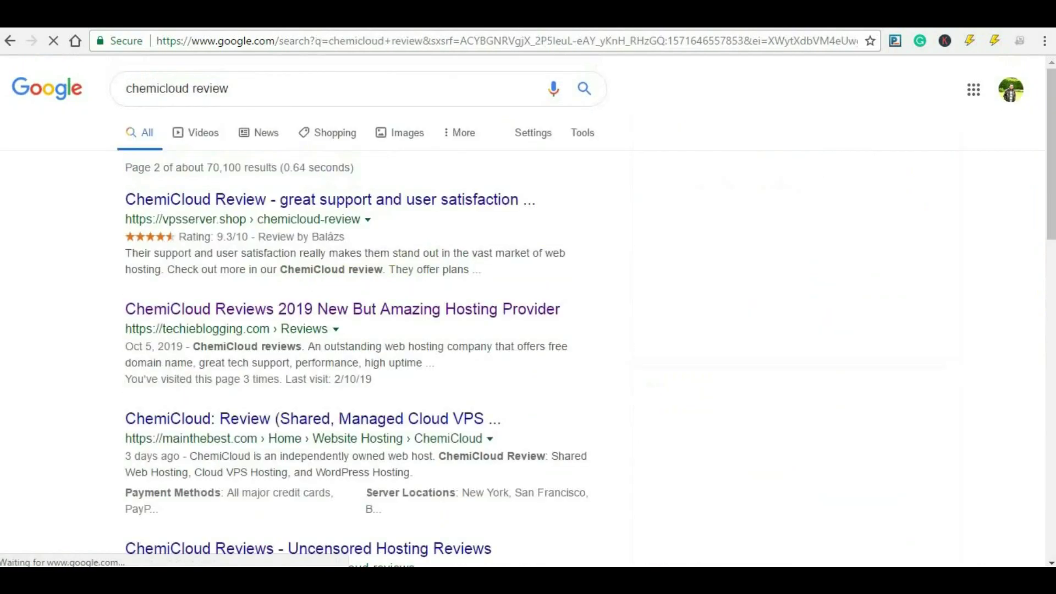
{"action": "left_click", "coordinate": [1050, 174]}
{"action": "left_click_drag", "start_coordinate": [1049, 175], "coordinate": [1049, 208]}
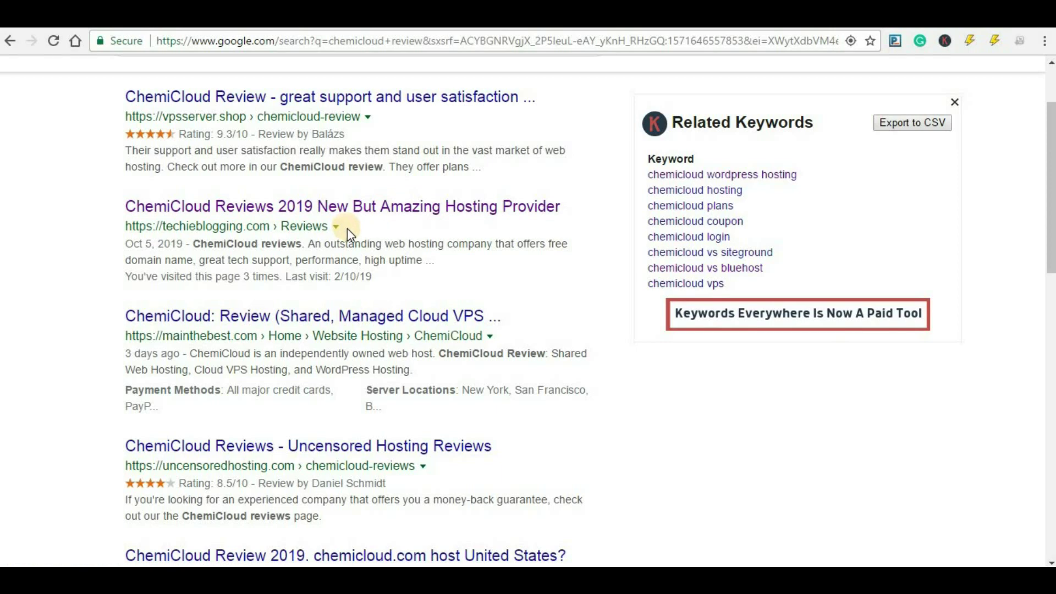
{"action": "left_click_drag", "start_coordinate": [1049, 137], "coordinate": [1048, 103]}
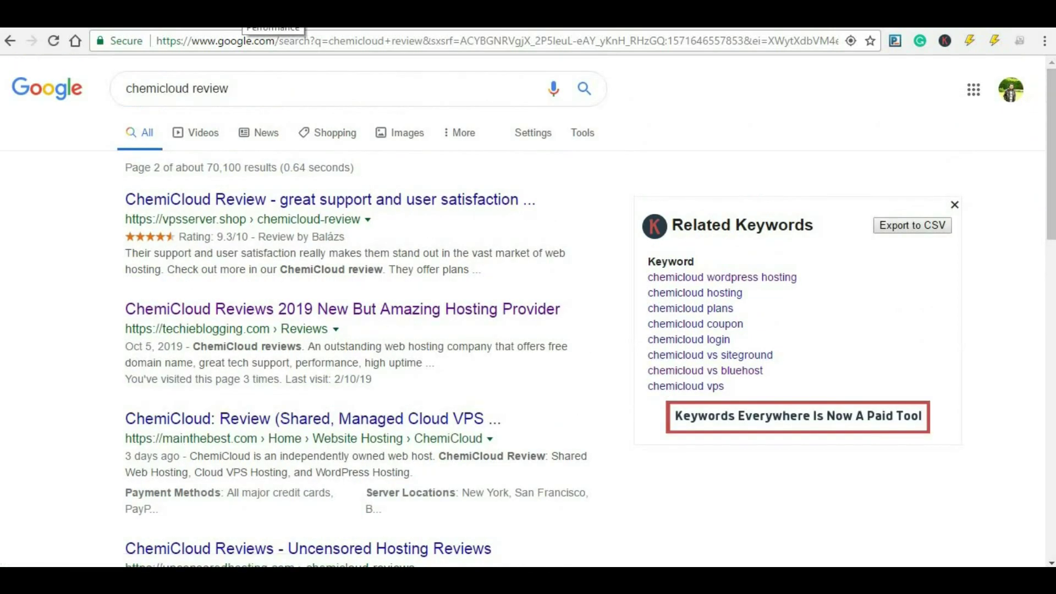
Back in Search Console, split 'chemicloud review' by device: Desktop 32.6, Mobile 33.7.
{"action": "left_click", "coordinate": [273, 21]}
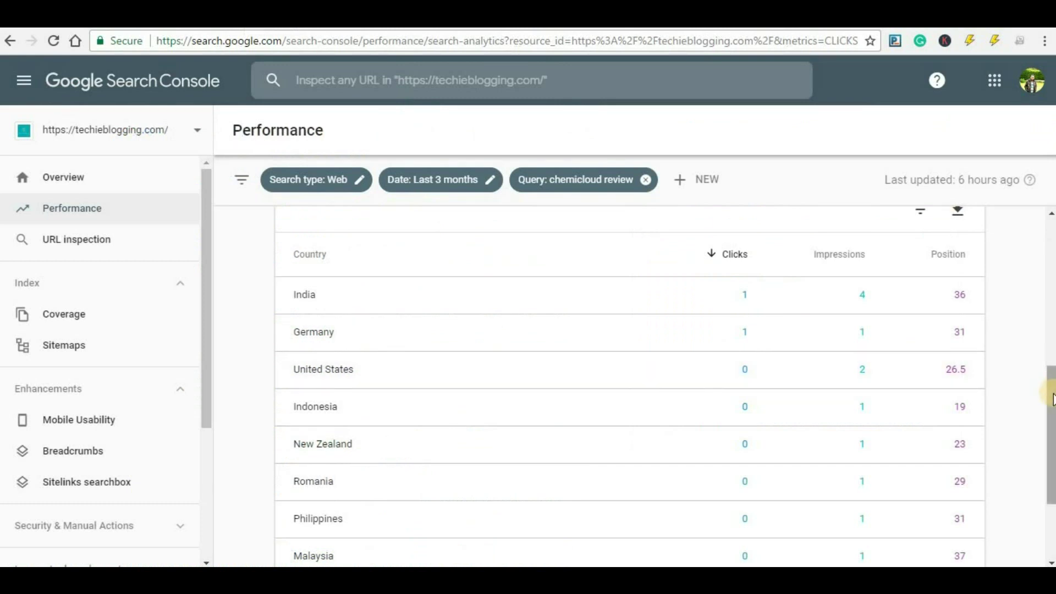
{"action": "left_click_drag", "start_coordinate": [1051, 396], "coordinate": [1051, 308]}
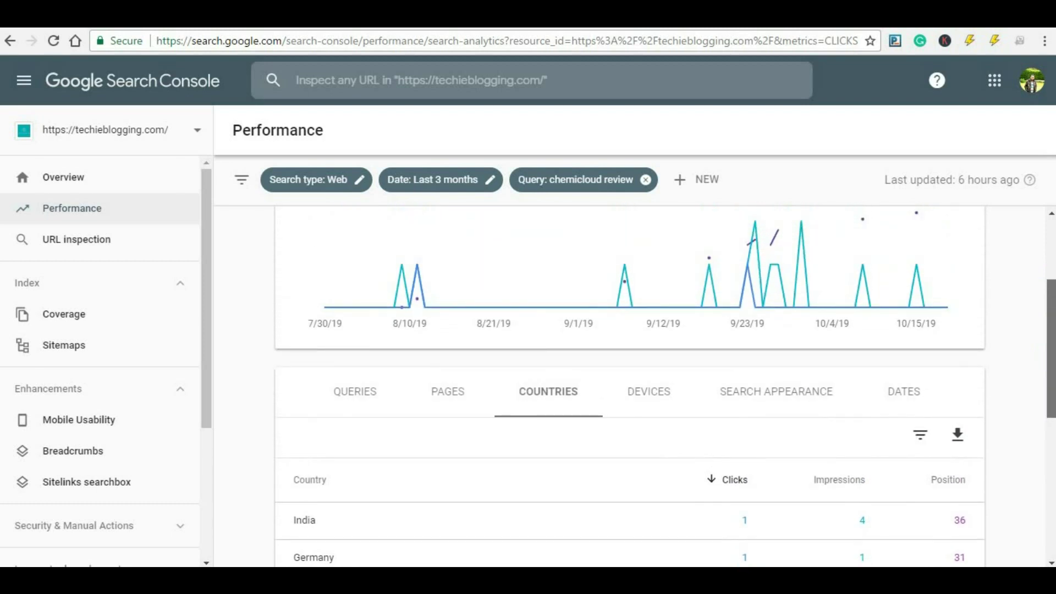
{"action": "left_click", "coordinate": [662, 397]}
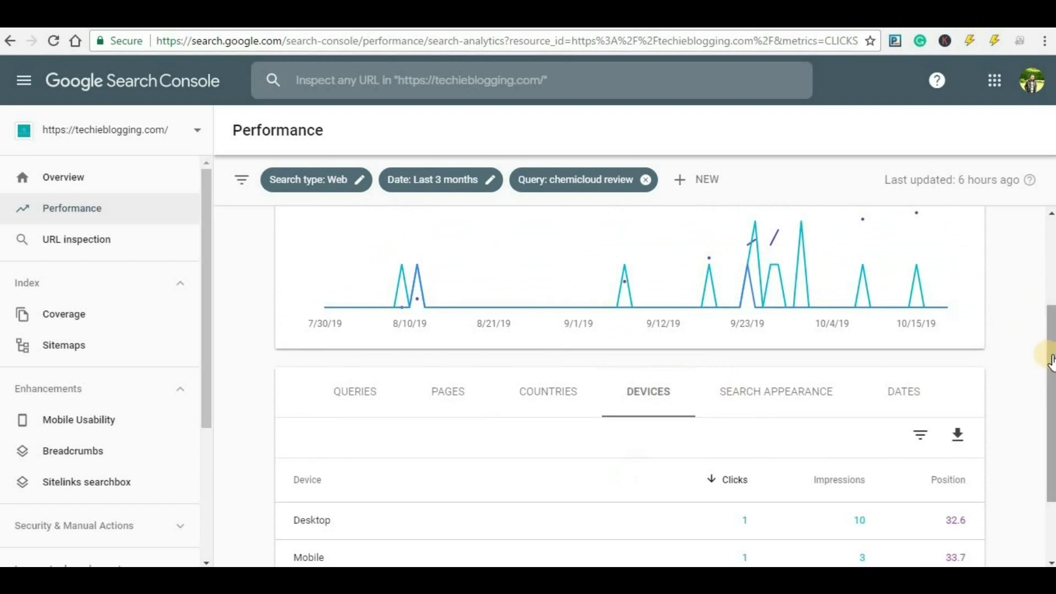
{"action": "left_click_drag", "start_coordinate": [1051, 363], "coordinate": [1051, 420]}
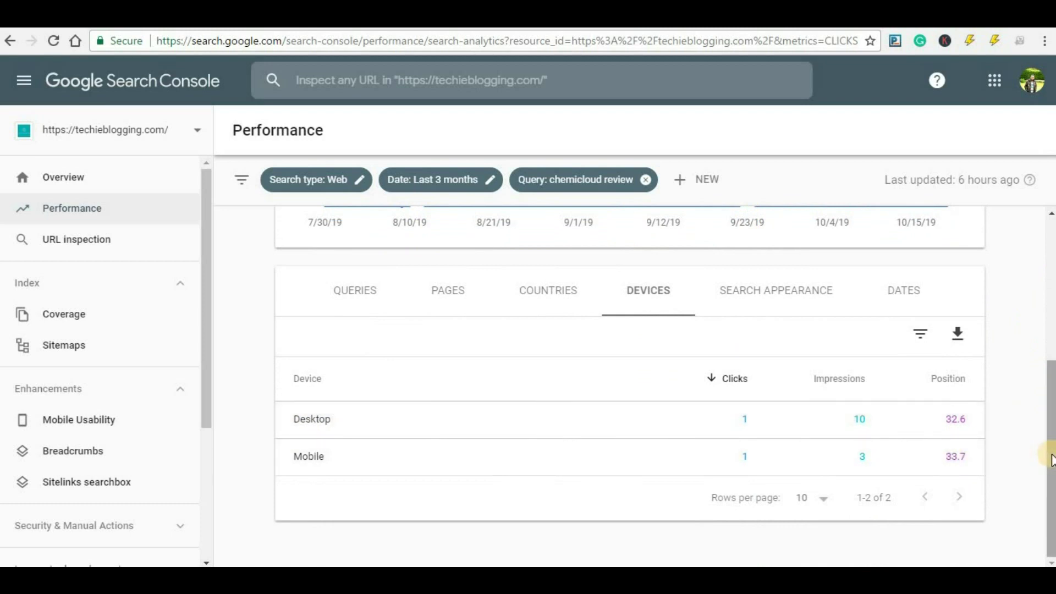
{"action": "left_click_drag", "start_coordinate": [1051, 459], "coordinate": [1045, 267]}
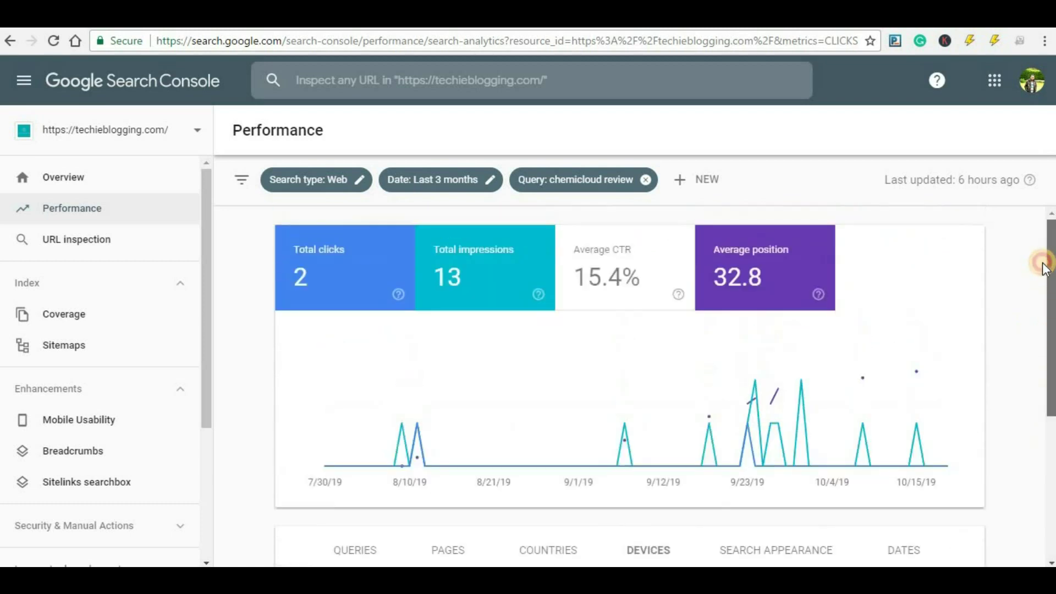
Clear the query filter via Performance and move to the next page of queries.
{"action": "left_click", "coordinate": [71, 214]}
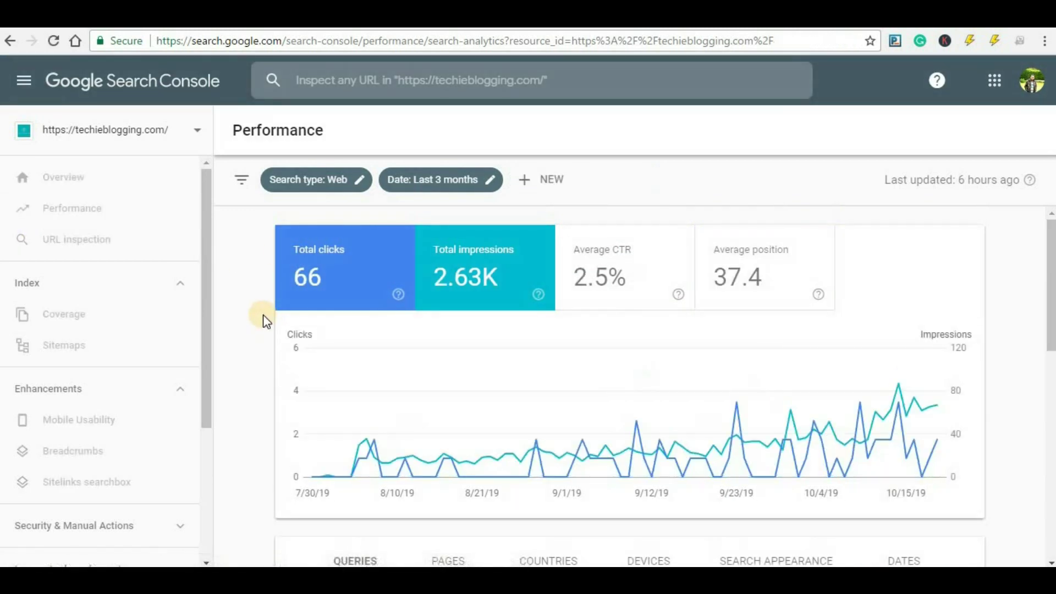
{"action": "left_click_drag", "start_coordinate": [1051, 286], "coordinate": [1052, 445]}
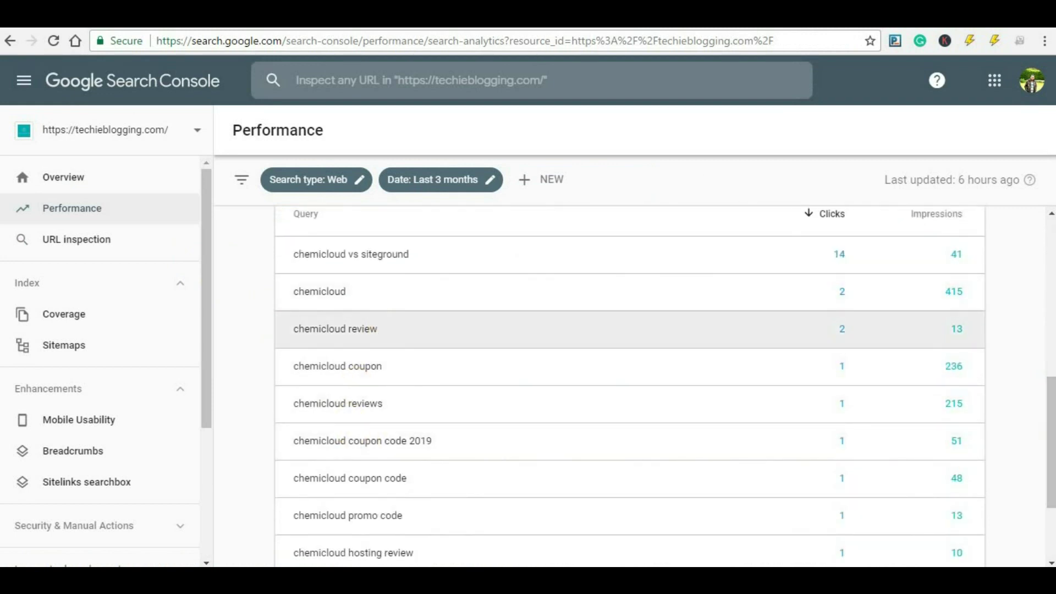
{"action": "left_click_drag", "start_coordinate": [1052, 443], "coordinate": [893, 493]}
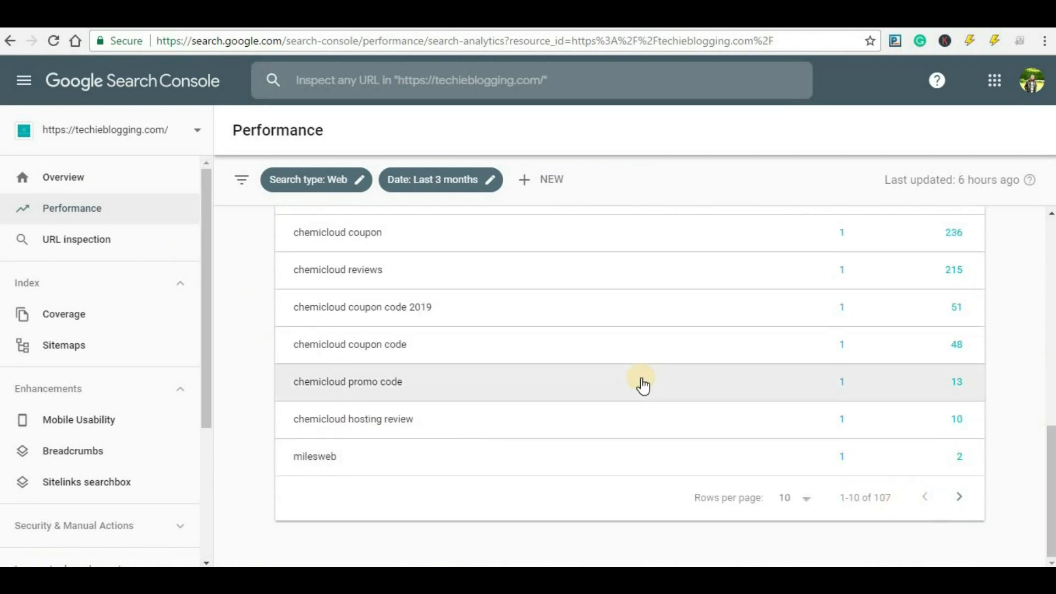
{"action": "left_click", "coordinate": [958, 497]}
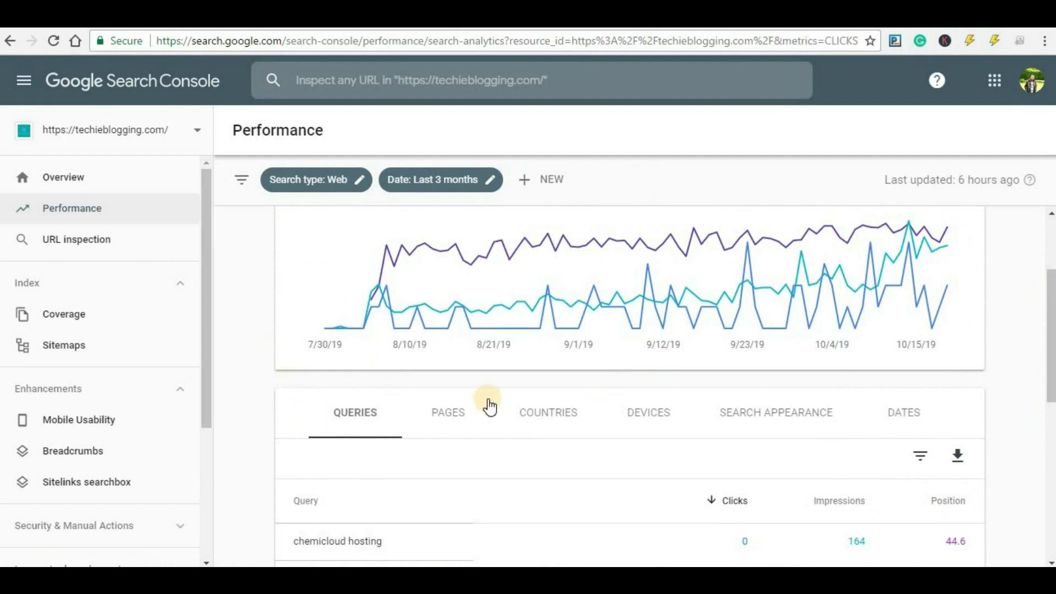
Review the site's top pages, then break performance down by country, led by India.
{"action": "left_click", "coordinate": [450, 421]}
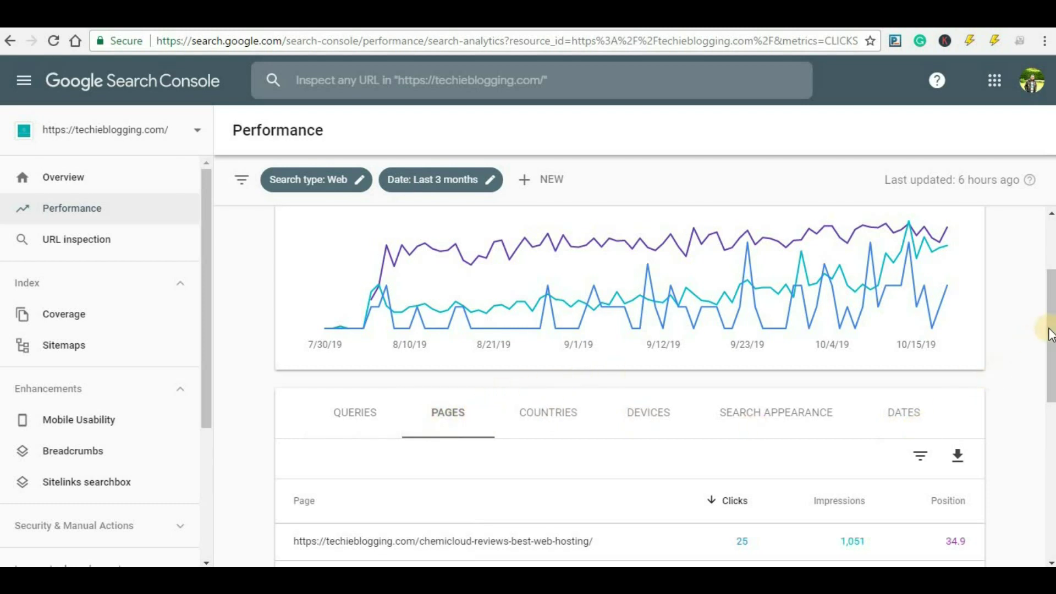
{"action": "left_click_drag", "start_coordinate": [1051, 346], "coordinate": [1032, 401]}
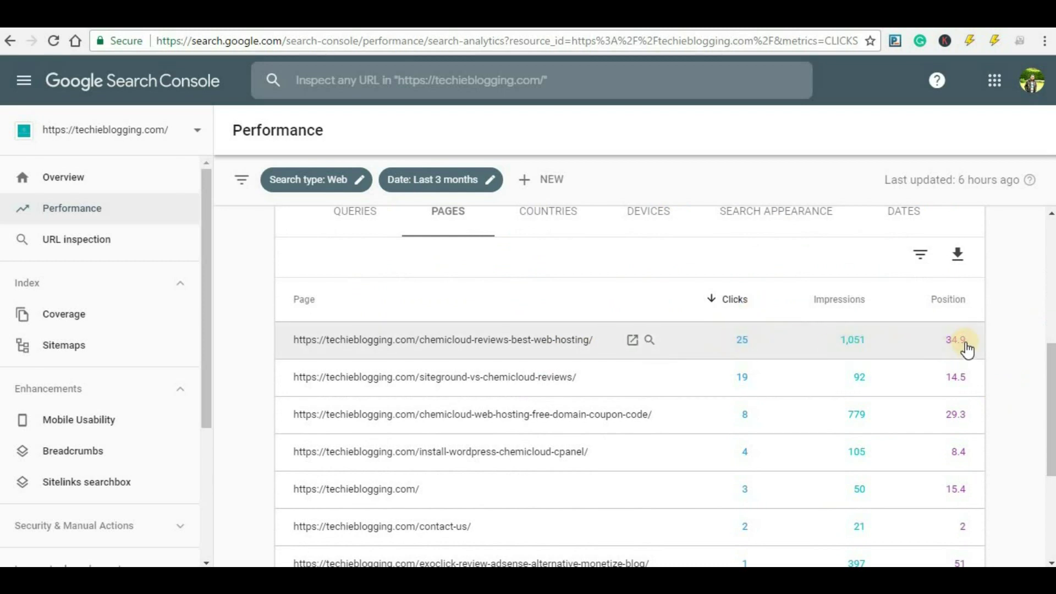
{"action": "scroll", "coordinate": [1049, 373], "scroll_direction": "up", "scroll_amount": 2}
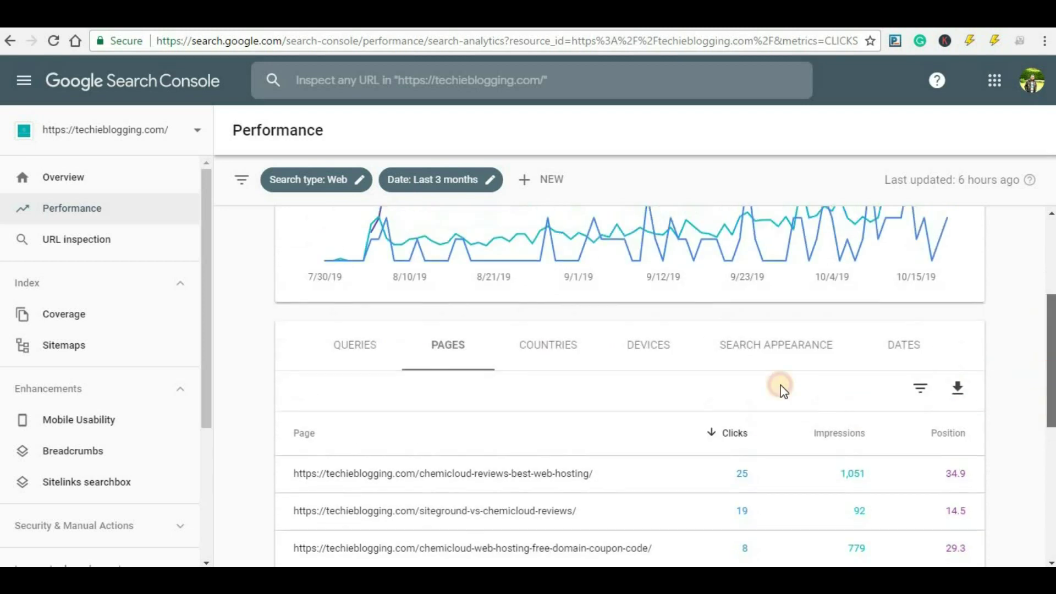
{"action": "left_click", "coordinate": [556, 352]}
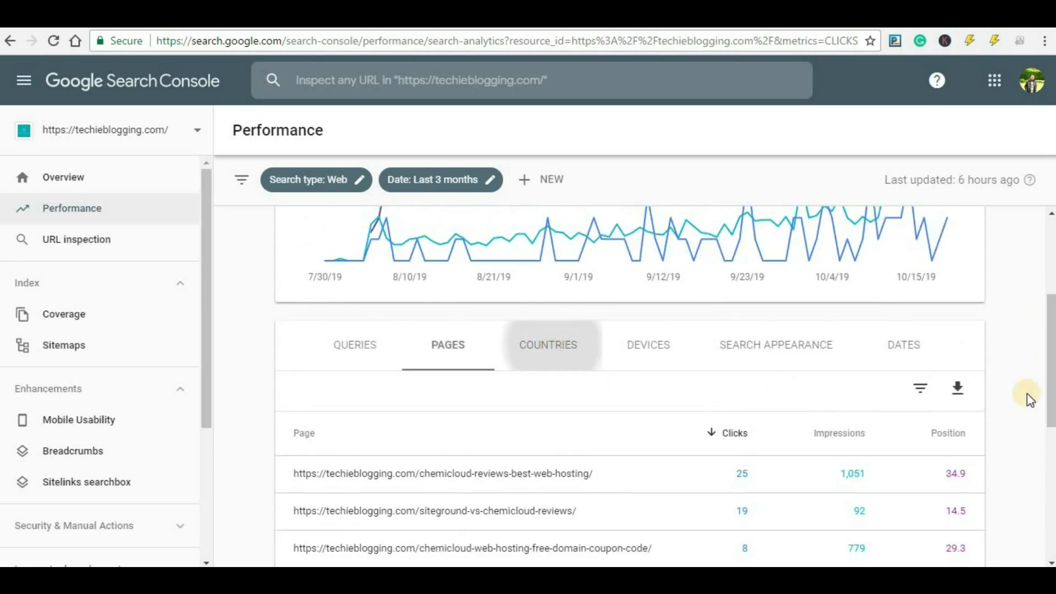
{"action": "scroll", "coordinate": [1051, 363], "scroll_direction": "down", "scroll_amount": 2}
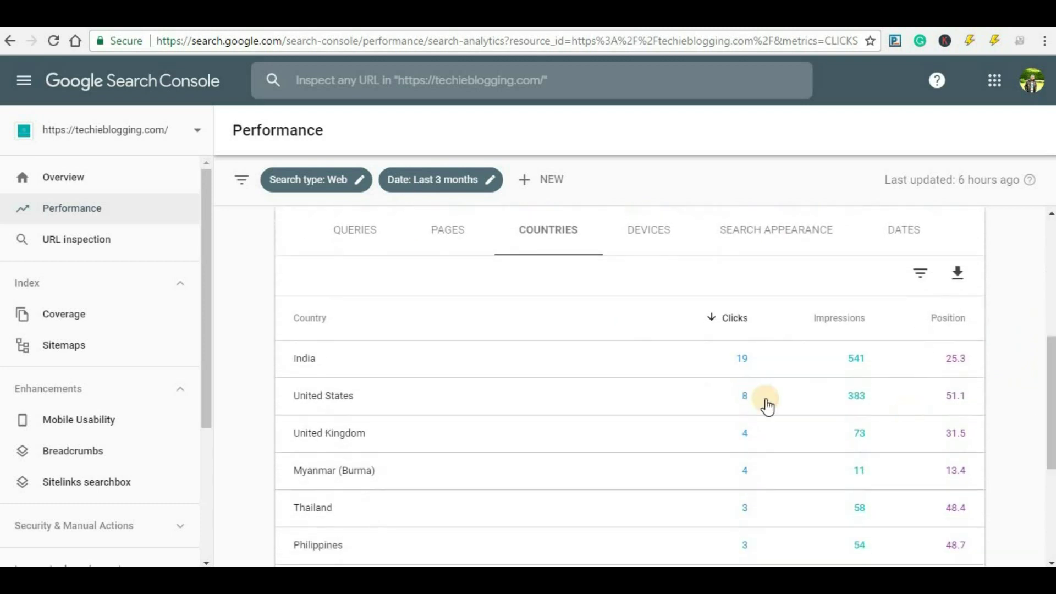